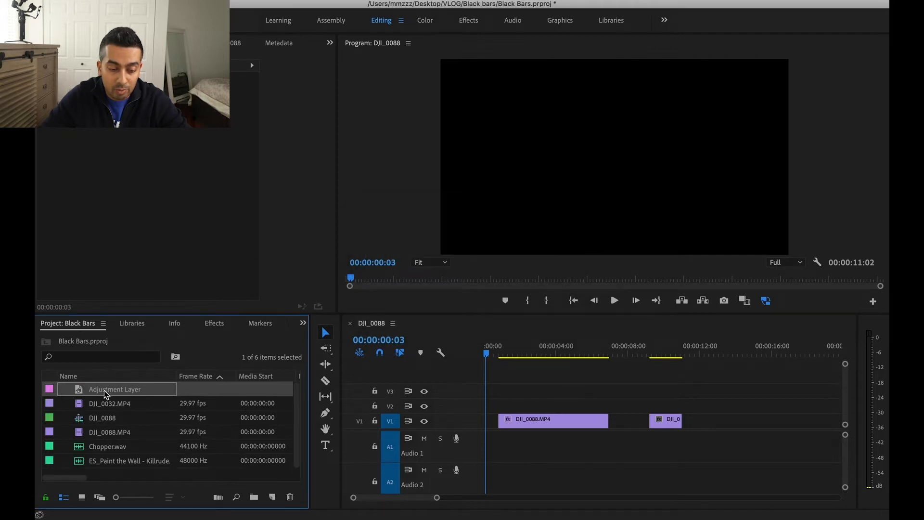
# - Place the adjustment layer on V2 above the start of DJI_0088.MP4 and apply the Crop effect to it
pyautogui.moveTo(89, 390); pyautogui.dragTo(500, 410)
pyautogui.click(537, 407)
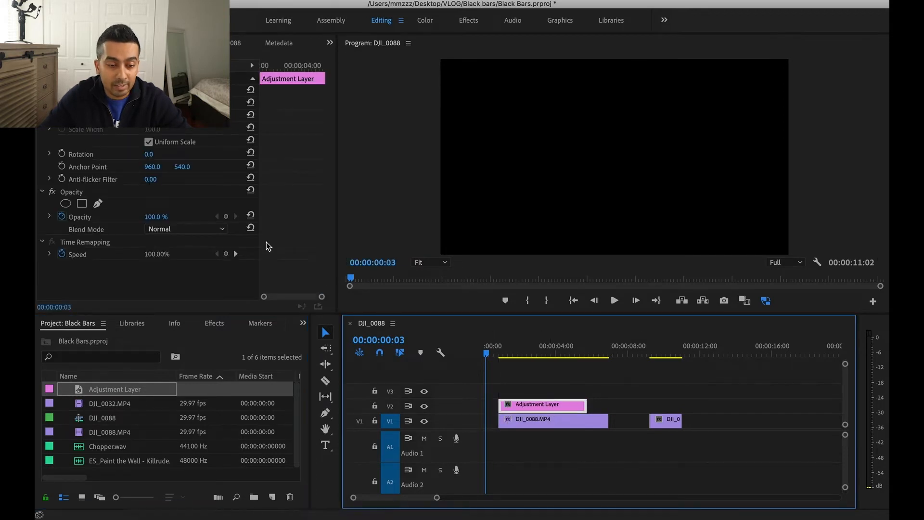
pyautogui.click(215, 324)
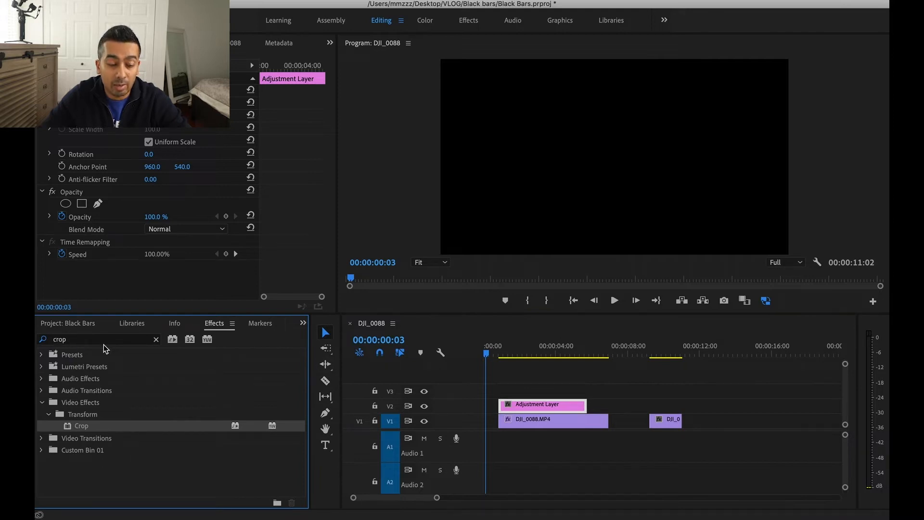
pyautogui.moveTo(82, 430); pyautogui.dragTo(538, 409)
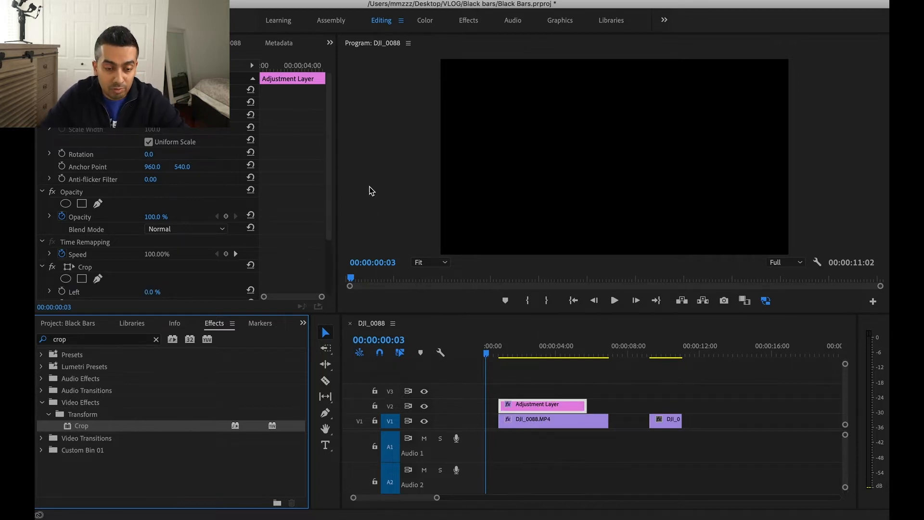
# - Set the adjustment layer's Crop Top and Bottom to 5% and show the frame at 00:00:01:01
pyautogui.moveTo(328, 147); pyautogui.dragTo(327, 209)
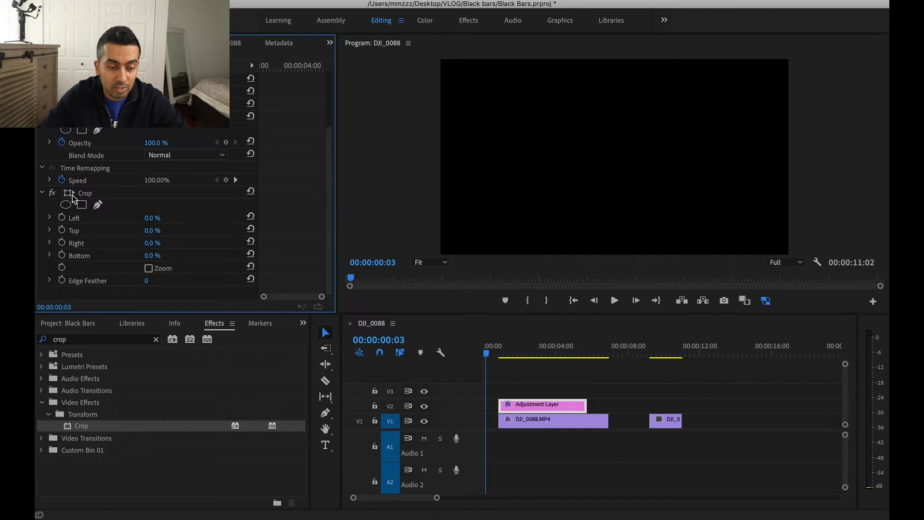
pyautogui.click(152, 230)
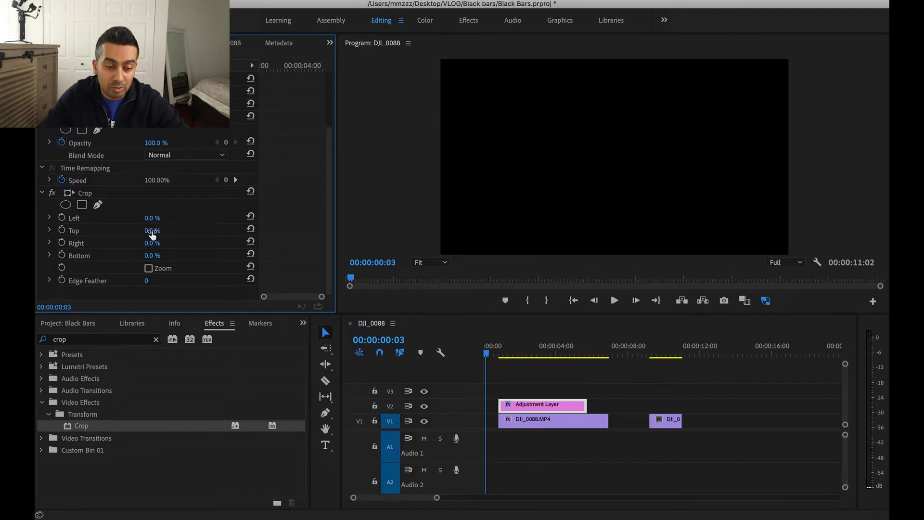
pyautogui.write('5')
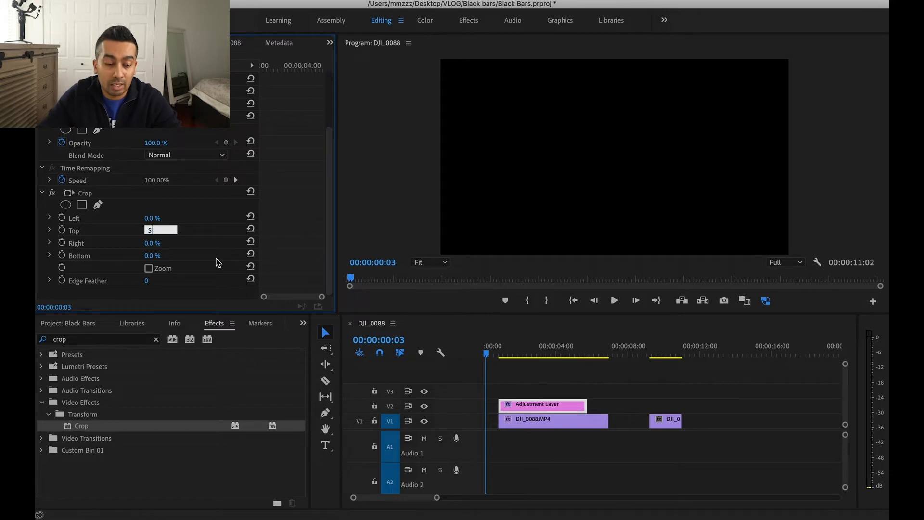
pyautogui.click(151, 256)
pyautogui.write('5')
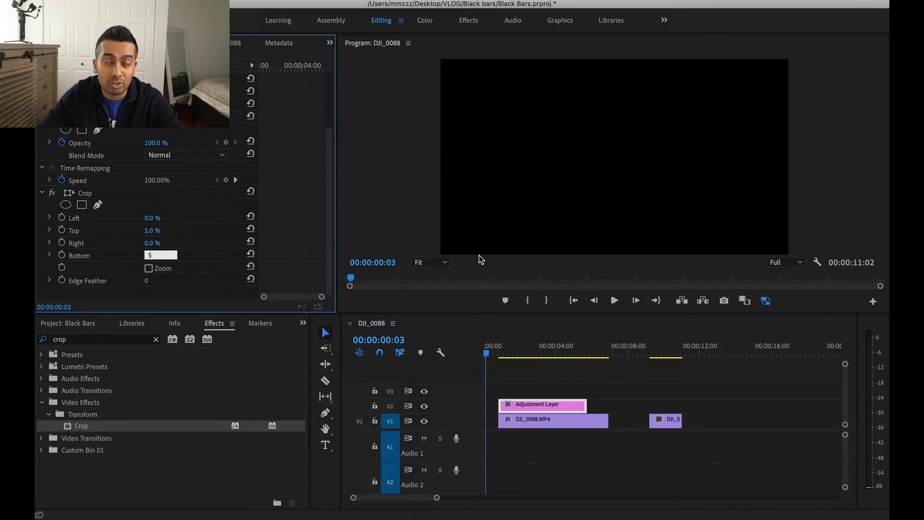
pyautogui.click(504, 353)
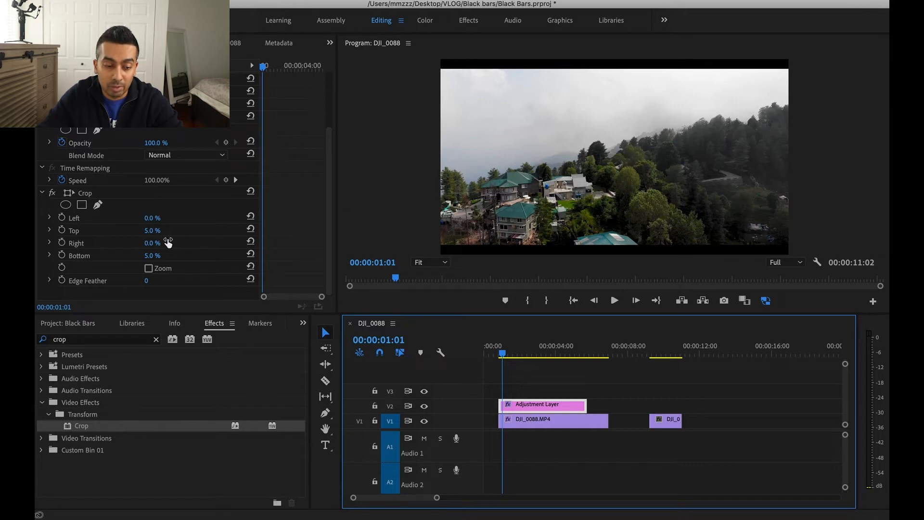
# - Increase the Crop effect's Top and Bottom values to 10% for thicker black bars
pyautogui.click(150, 234)
pyautogui.write('10')
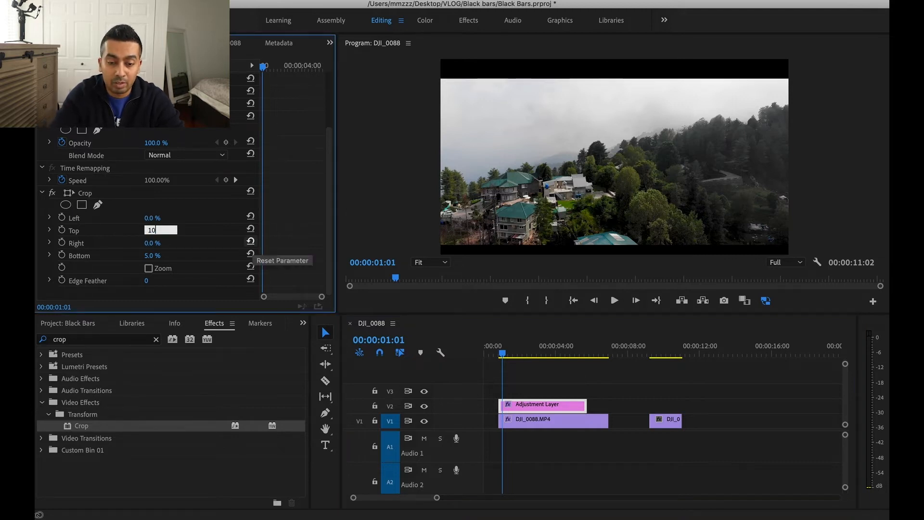
pyautogui.press('Return')
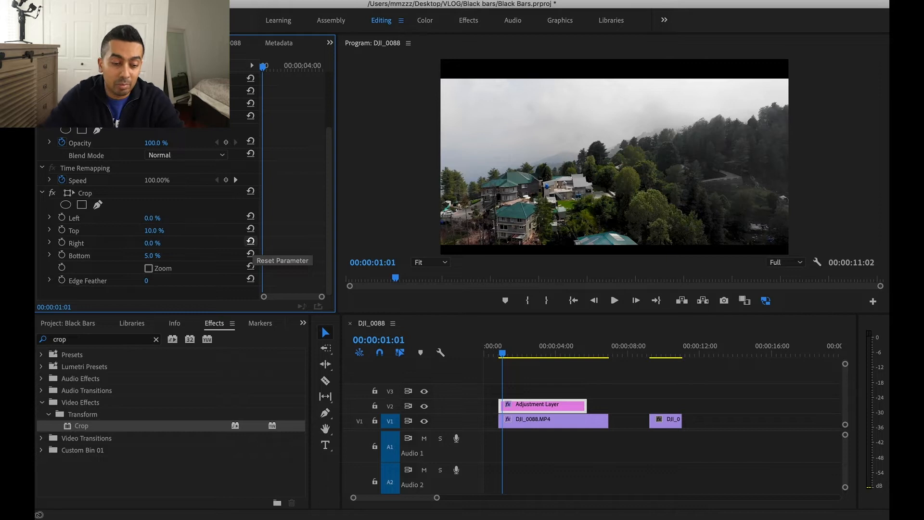
pyautogui.click(153, 256)
pyautogui.write('10')
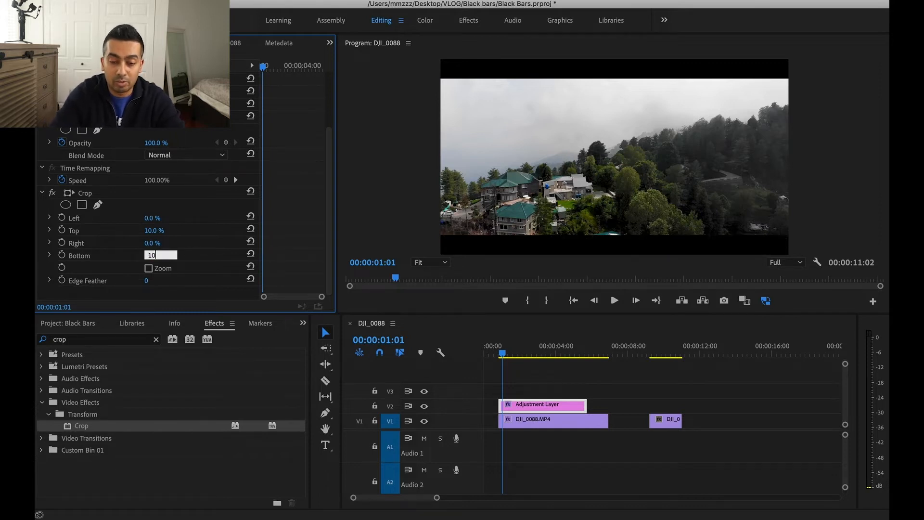
pyautogui.press('Return')
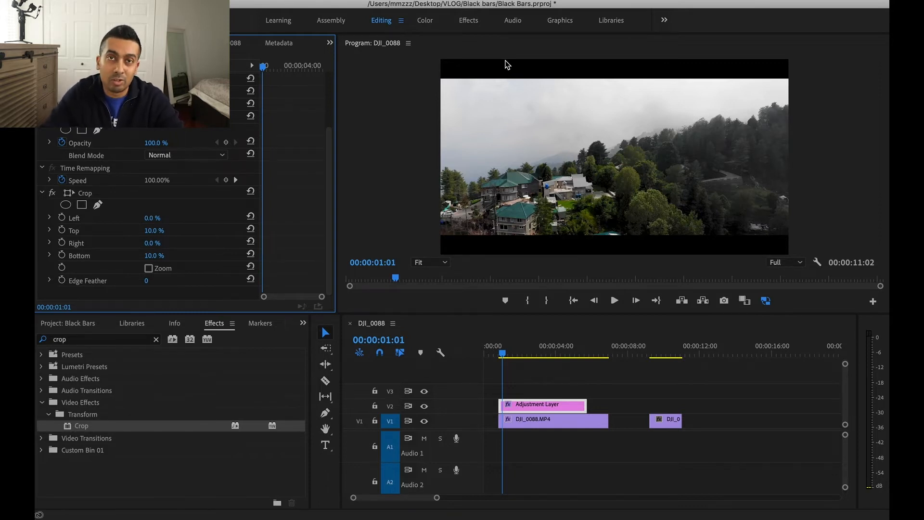
# - Set the Crop effect's Top and Bottom values back to 5% each
pyautogui.click(152, 231)
pyautogui.write('5')
pyautogui.press('Return')
pyautogui.press('Tab')
pyautogui.press('Tab')
pyautogui.write('5')
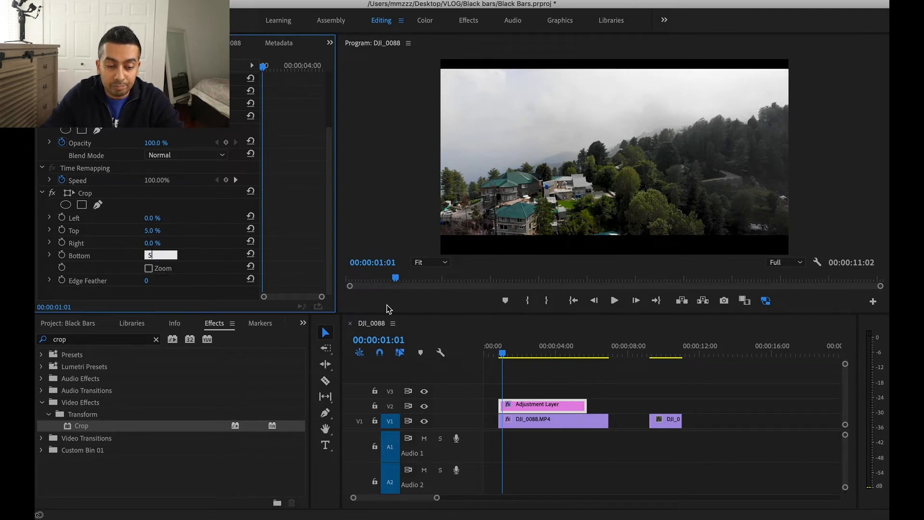
pyautogui.press('Return')
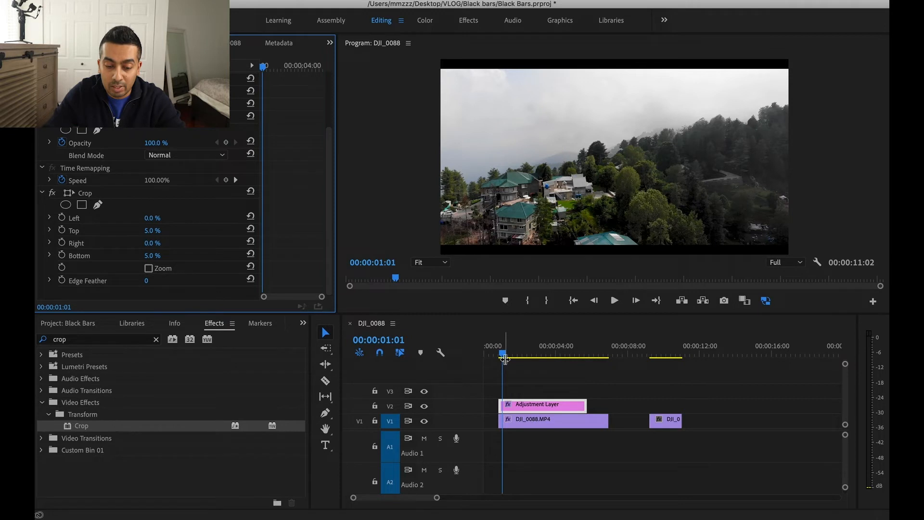
# - Play the sequence from just before the first clip to preview the black bars over the footage
pyautogui.moveTo(504, 357); pyautogui.dragTo(496, 357)
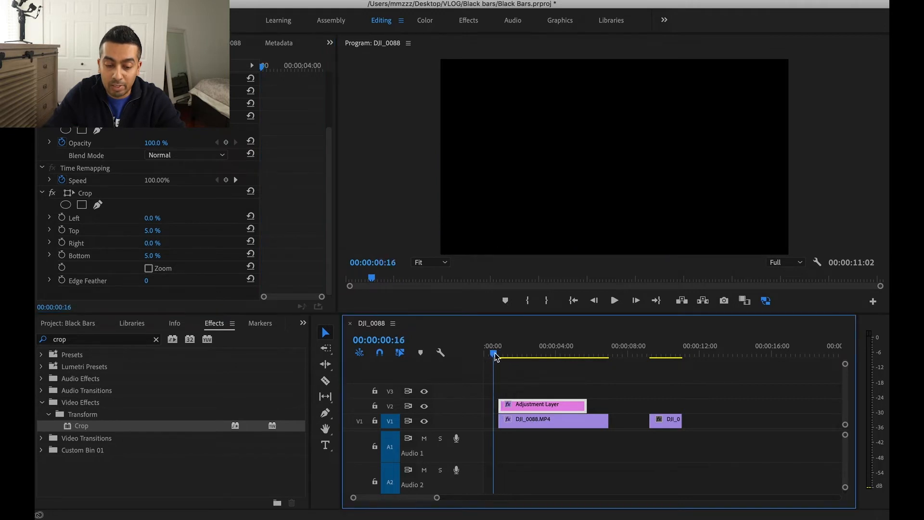
pyautogui.press('space')
pyautogui.press('space')
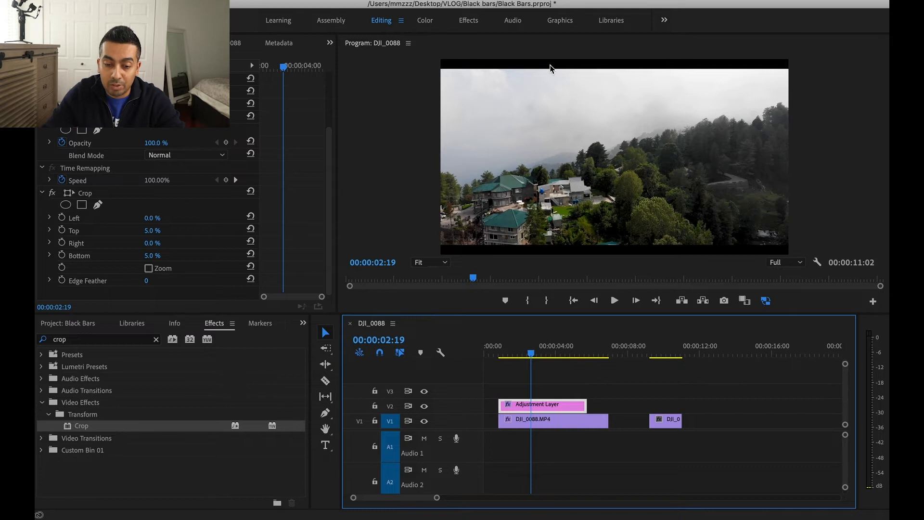
# - At the adjustment layer's start, 00:00:00:25, set Crop Top and Bottom to 0% and enable keyframing for both
pyautogui.moveTo(531, 354); pyautogui.dragTo(500, 354)
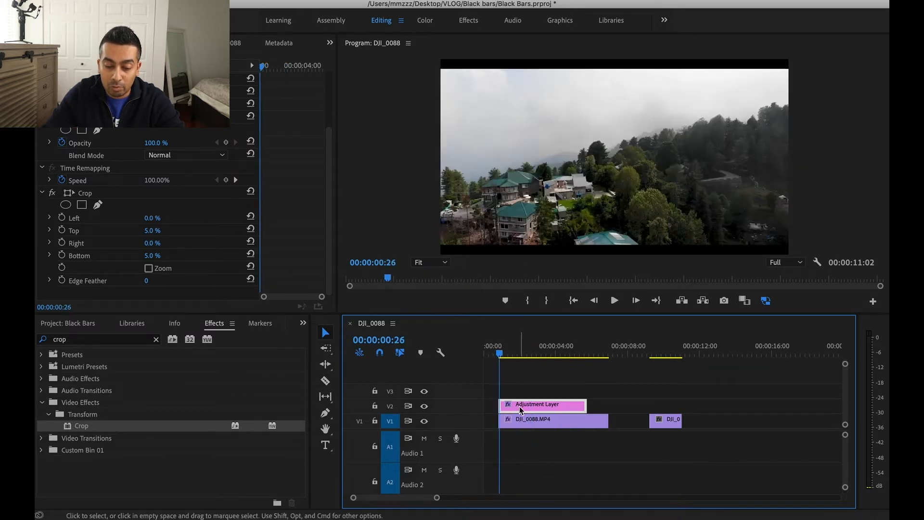
pyautogui.click(263, 73)
pyautogui.press('Left')
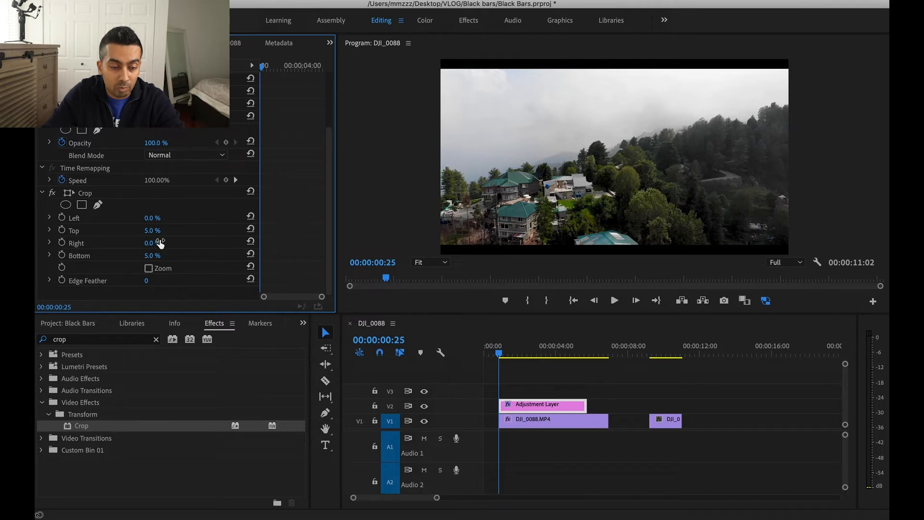
pyautogui.click(149, 231)
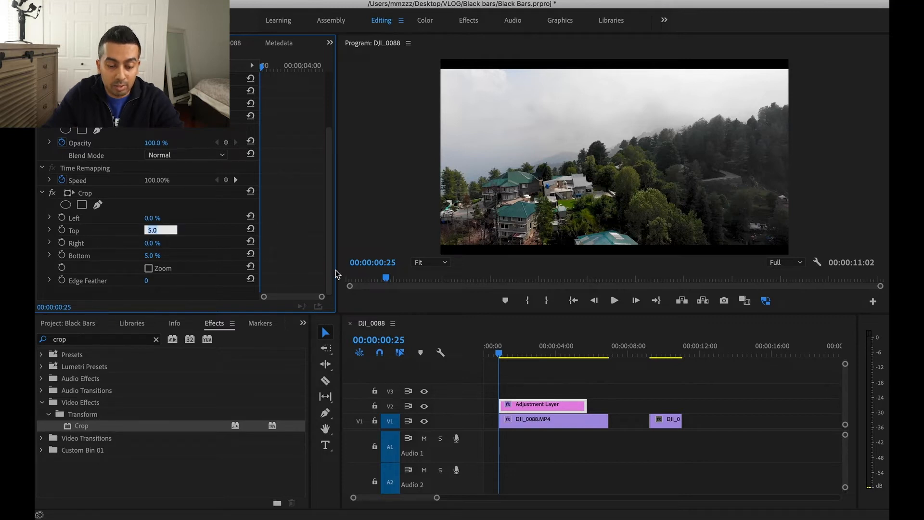
pyautogui.write('0')
pyautogui.click(151, 255)
pyautogui.write('0')
pyautogui.press('Return')
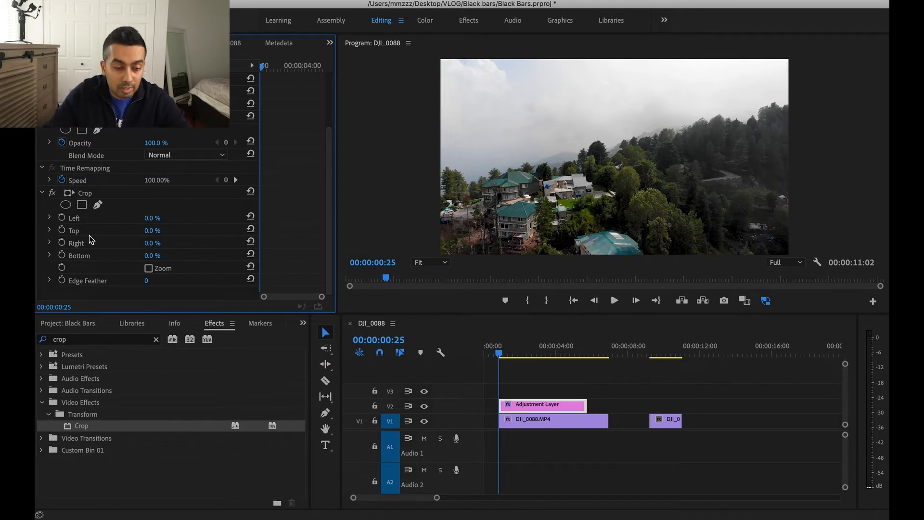
pyautogui.click(61, 231)
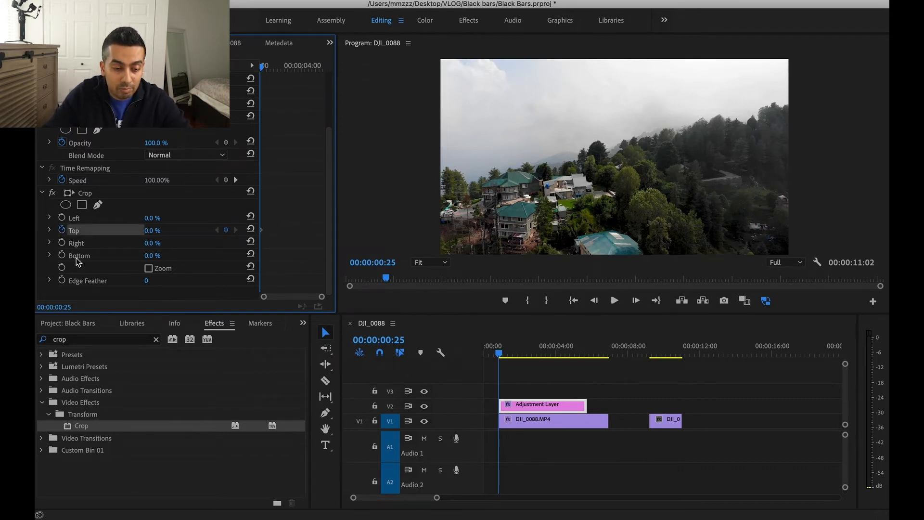
pyautogui.click(62, 256)
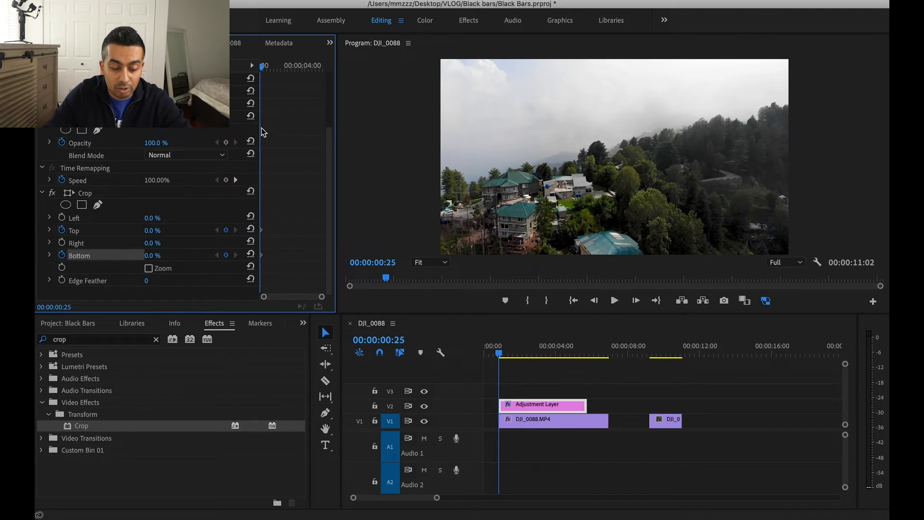
# - At 00:00:02:10, keyframe the Crop effect's Top and Bottom at 5% each
pyautogui.press('space')
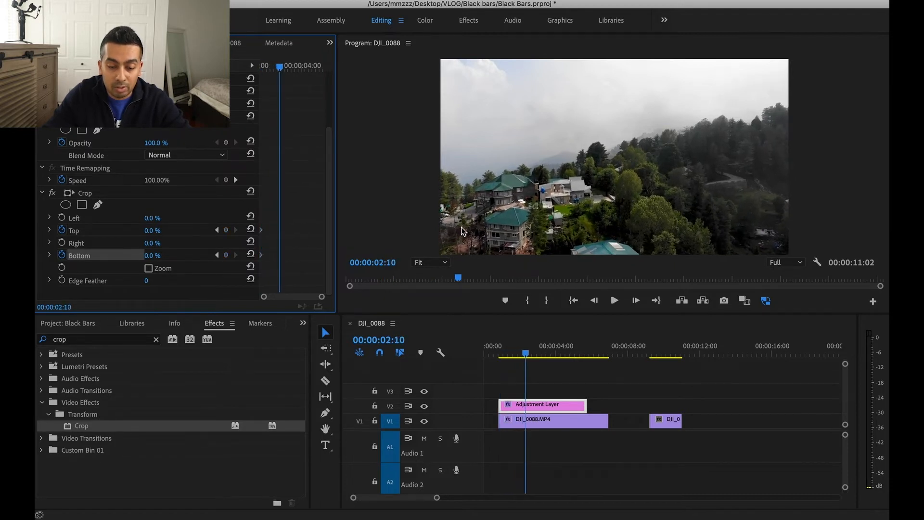
pyautogui.click(161, 230)
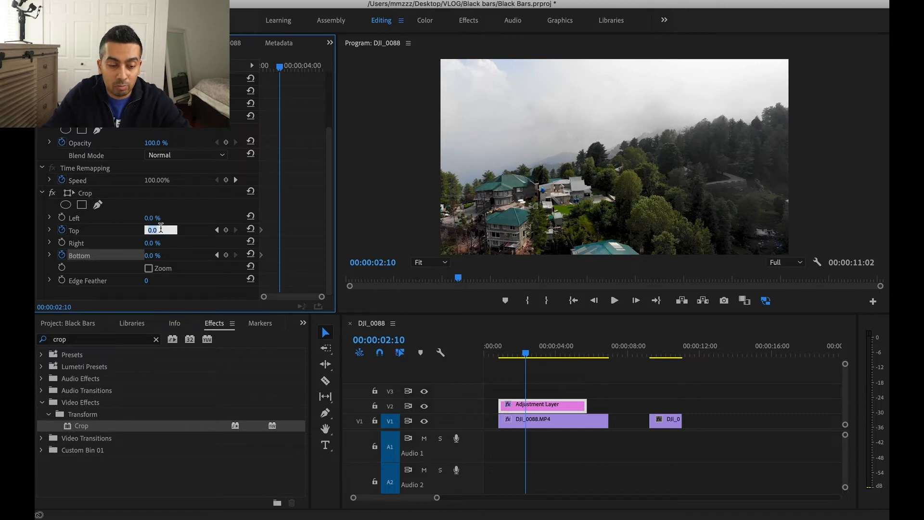
pyautogui.write('5')
pyautogui.click(159, 255)
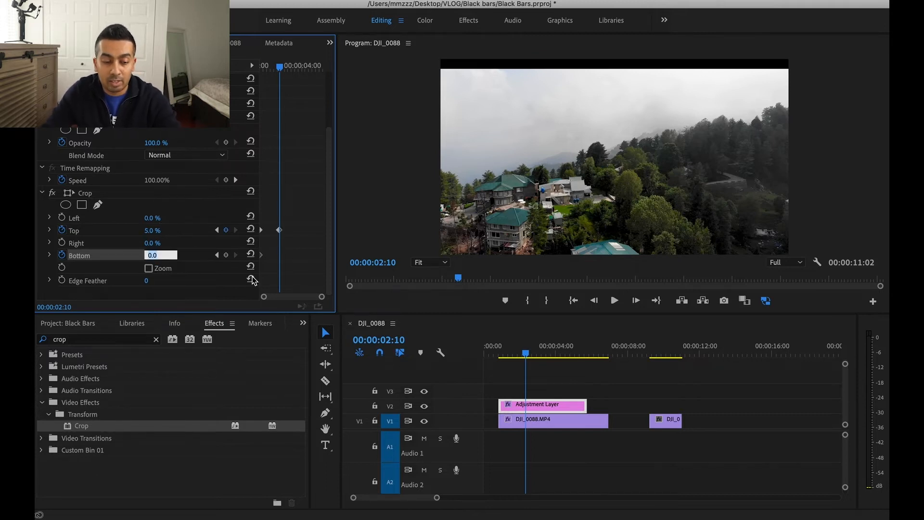
pyautogui.press('Return')
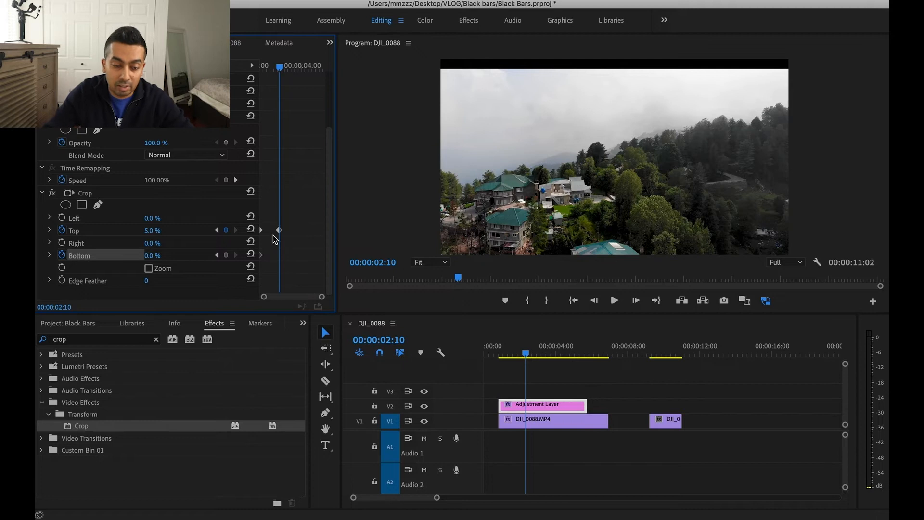
pyautogui.click(152, 256)
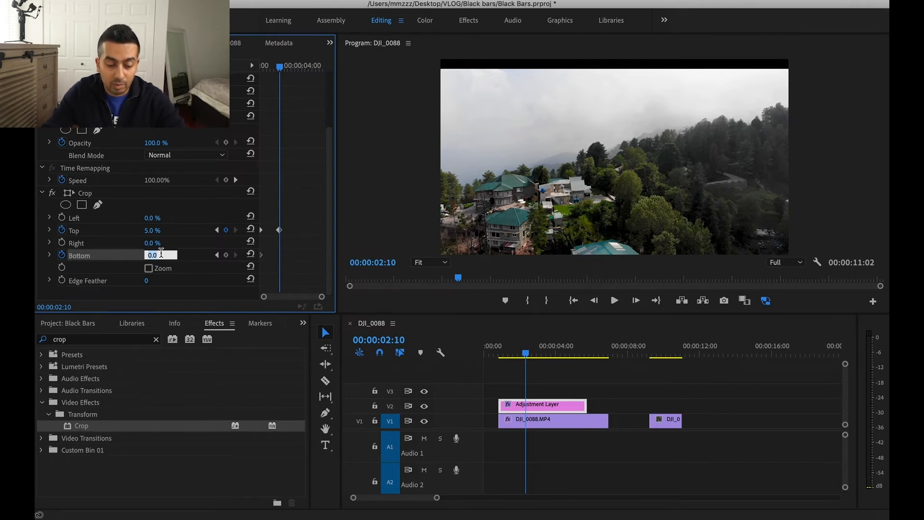
pyautogui.write('5')
pyautogui.press('Return')
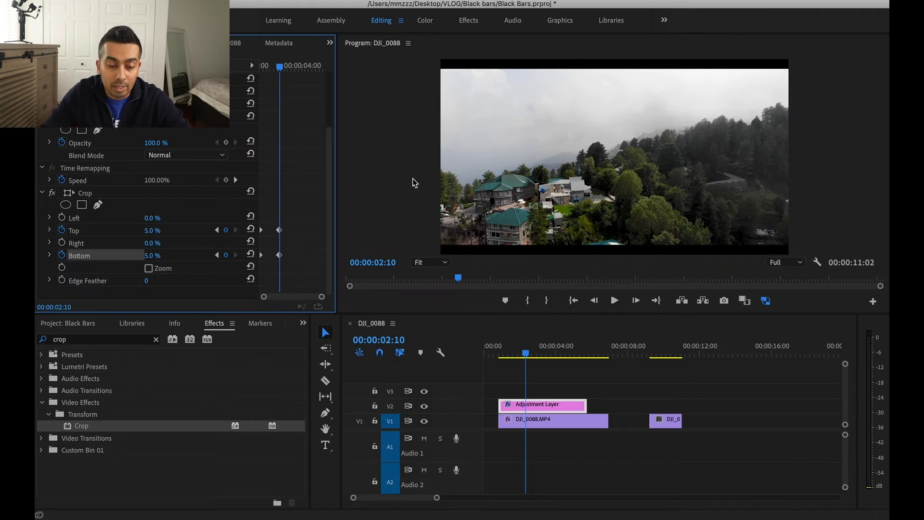
# - Play the sequence from the adjustment layer's start to check the black bars animating in
pyautogui.moveTo(281, 67); pyautogui.dragTo(261, 66)
pyautogui.press('space')
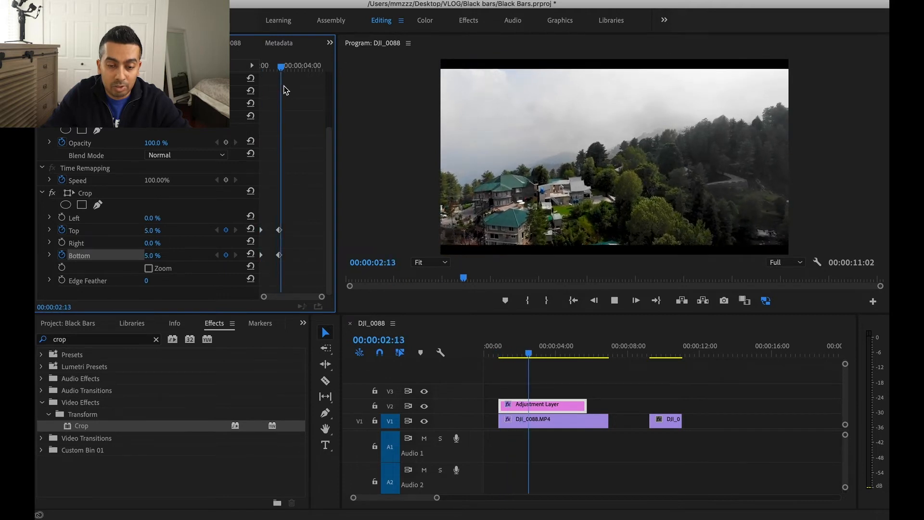
pyautogui.moveTo(305, 69); pyautogui.dragTo(252, 67)
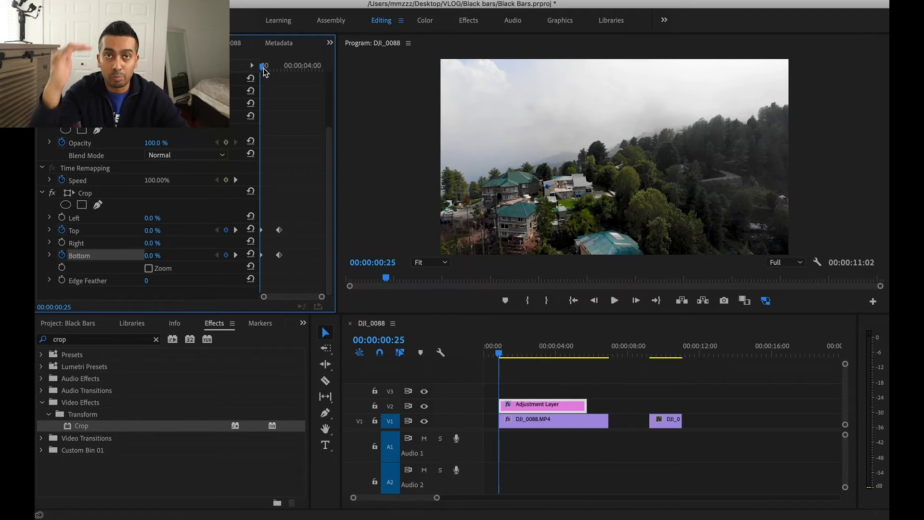
pyautogui.press('space')
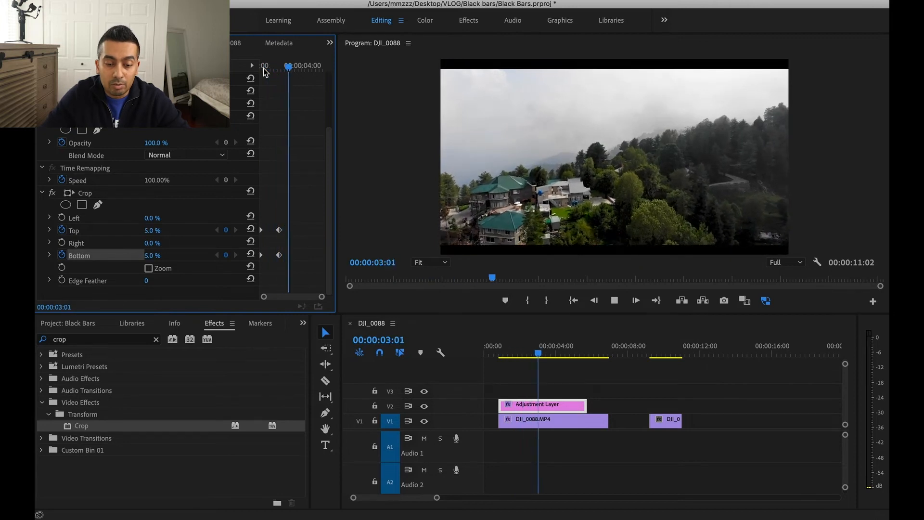
pyautogui.press('space')
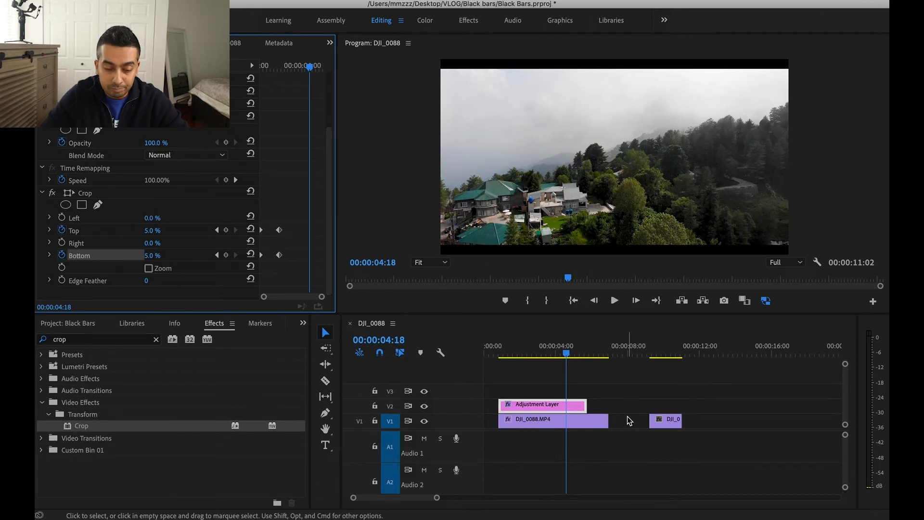
# - Extend the adjustment layer to the end of the first DJI_0088.MP4 clip and move the playhead to 00:00:06:01
pyautogui.moveTo(586, 405); pyautogui.dragTo(609, 405)
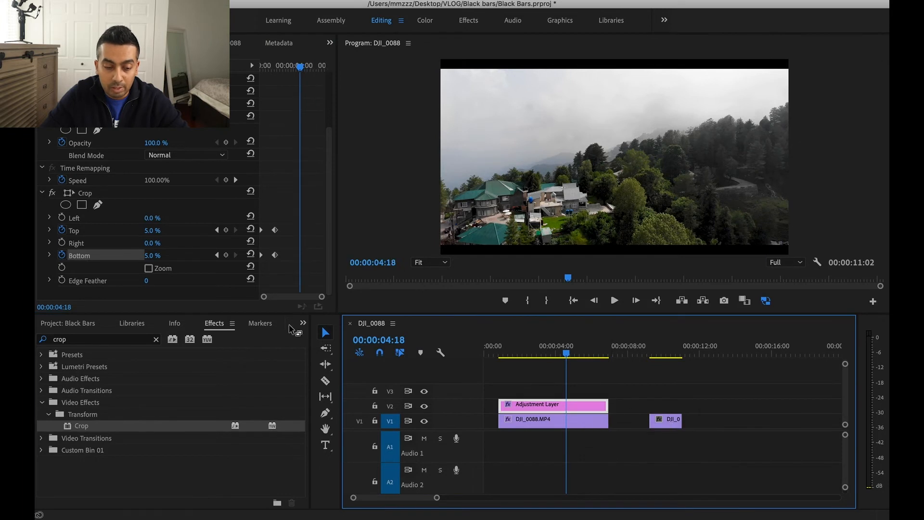
pyautogui.moveTo(305, 67); pyautogui.dragTo(371, 71)
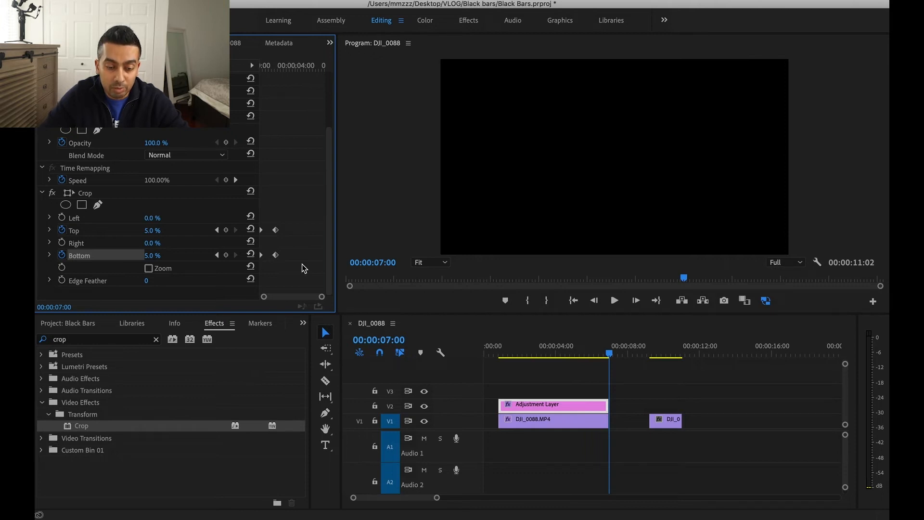
pyautogui.click(606, 355)
pyautogui.moveTo(606, 356); pyautogui.dragTo(592, 356)
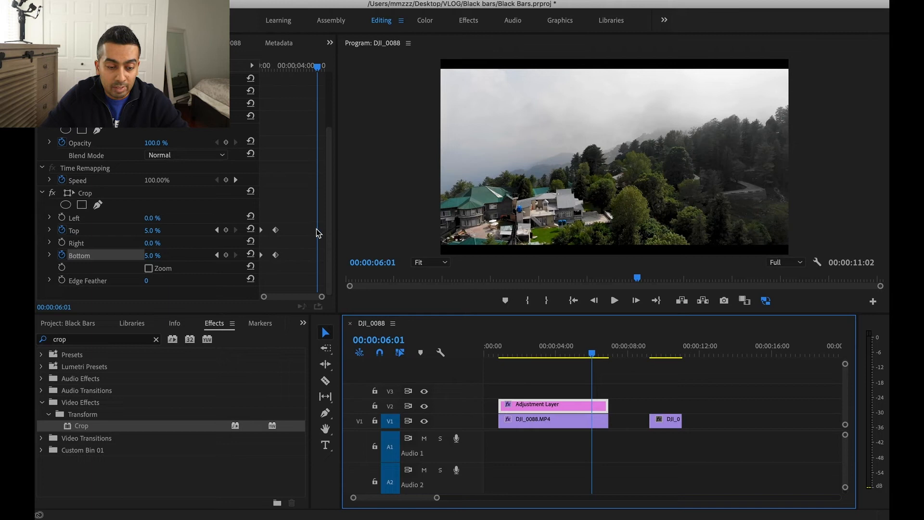
# - At 00:00:06:01, keyframe the Crop effect's Top and Bottom at 5.1% each
pyautogui.click(153, 230)
pyautogui.write('5')
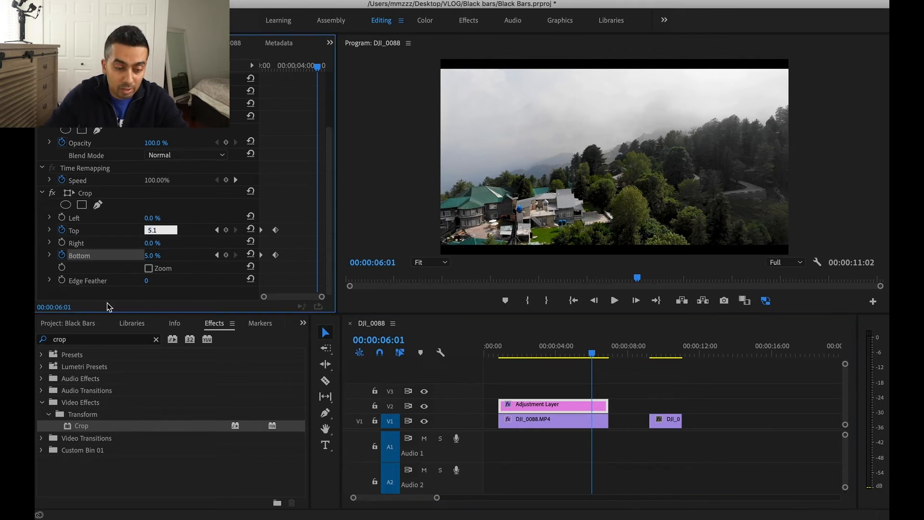
pyautogui.write('.1')
pyautogui.click(150, 257)
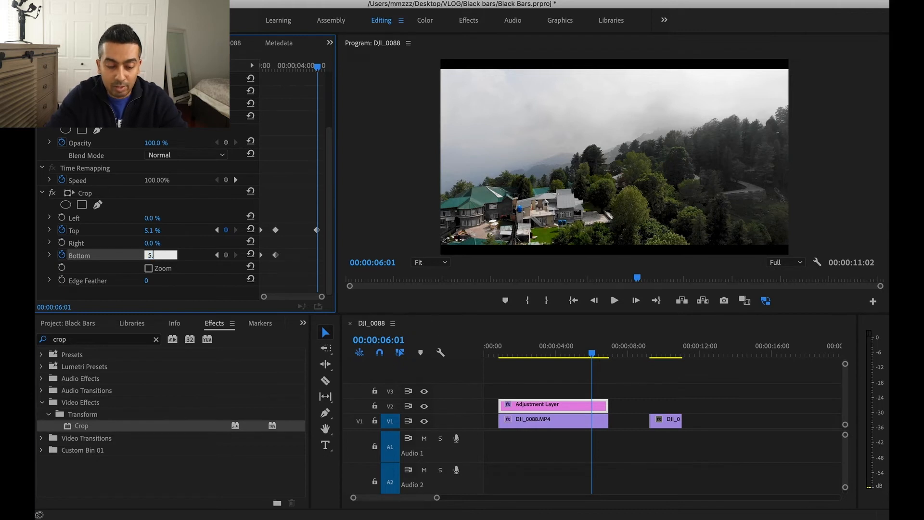
pyautogui.write('5.1')
pyautogui.press('Return')
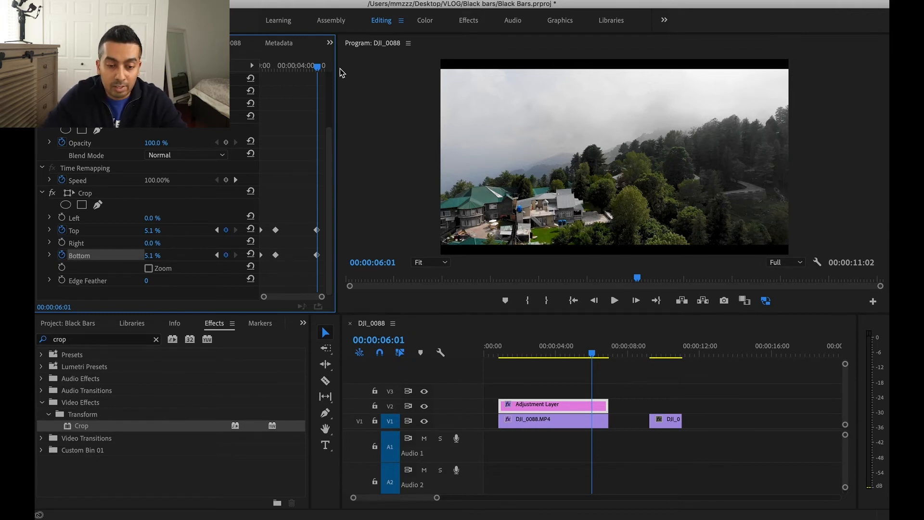
# - At the adjustment layer's end, 00:00:07:00, keyframe the Crop effect's Top and Bottom at 0% each
pyautogui.moveTo(315, 70); pyautogui.dragTo(391, 71)
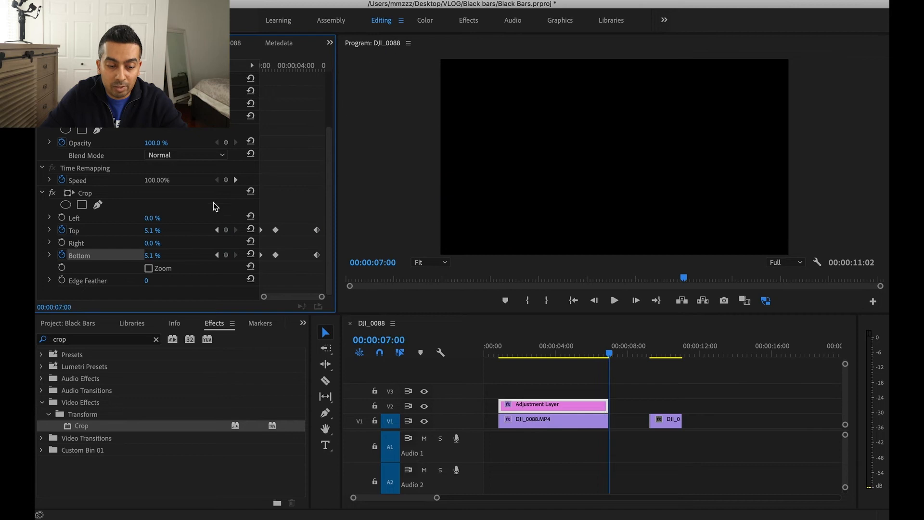
pyautogui.click(152, 231)
pyautogui.write('0')
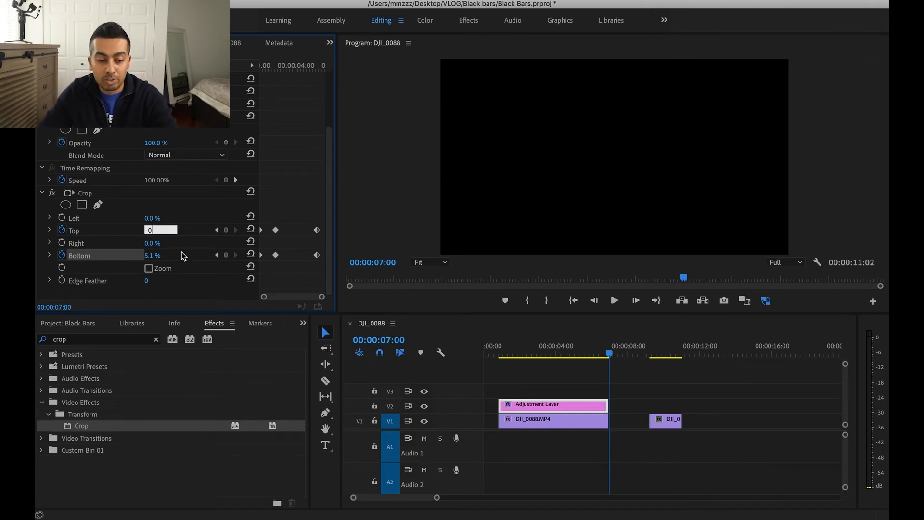
pyautogui.click(152, 256)
pyautogui.write('0')
pyautogui.press('Return')
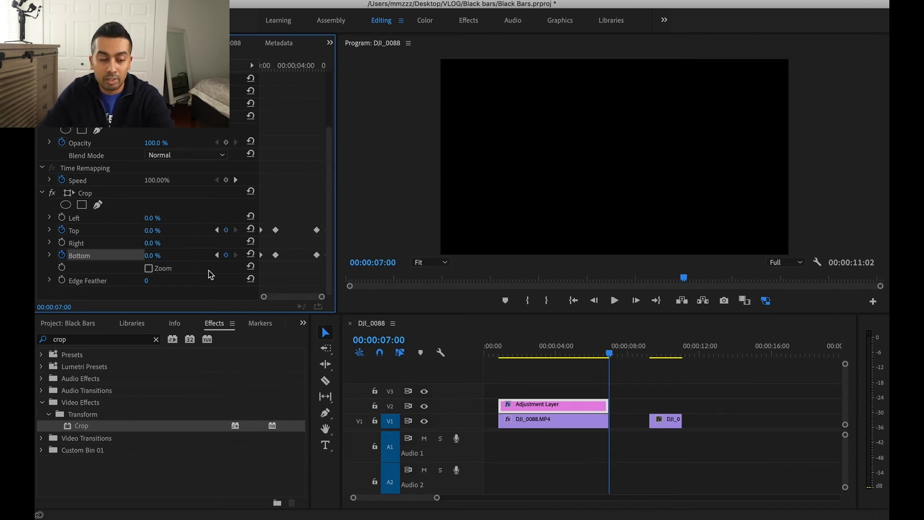
# - Play the sequence from the adjustment layer's start past its end to check the black bars animating in and out
pyautogui.moveTo(611, 359); pyautogui.dragTo(498, 356)
pyautogui.press('space')
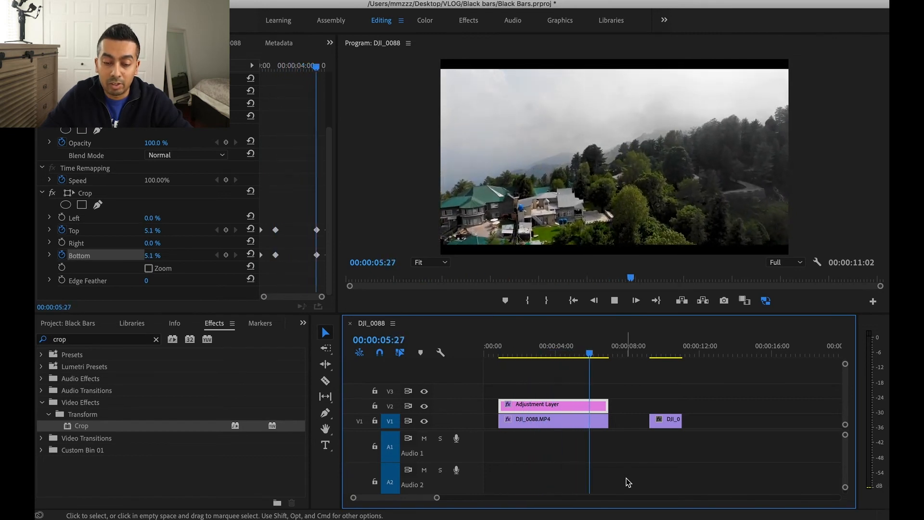
pyautogui.press('space')
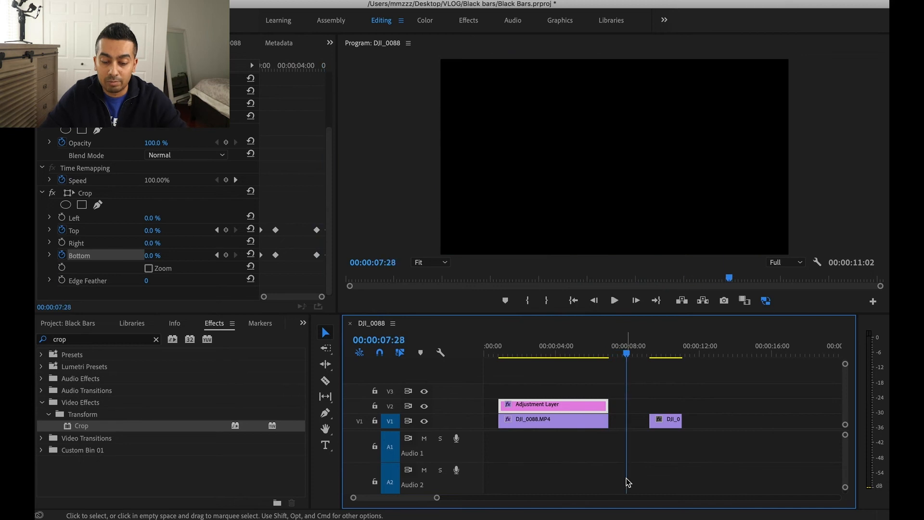
# - Add Chopper.wav to audio track A1, aligned with the start of the first DJI_0088.MP4 clip, and preview it with the video
pyautogui.moveTo(626, 358); pyautogui.dragTo(476, 356)
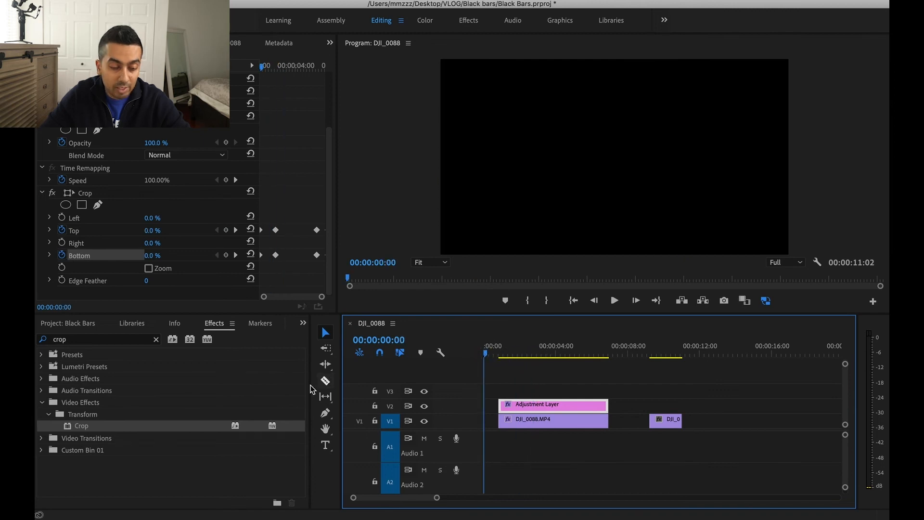
pyautogui.click(78, 326)
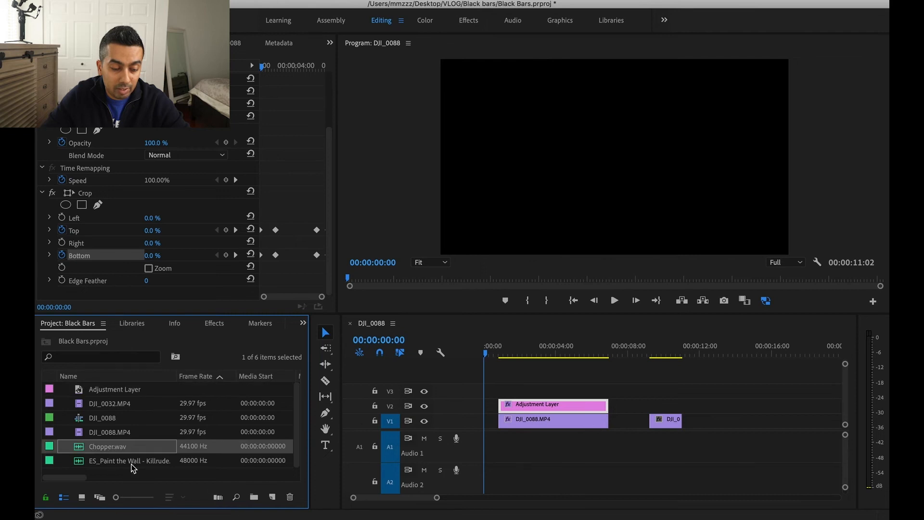
pyautogui.moveTo(95, 449); pyautogui.dragTo(546, 442)
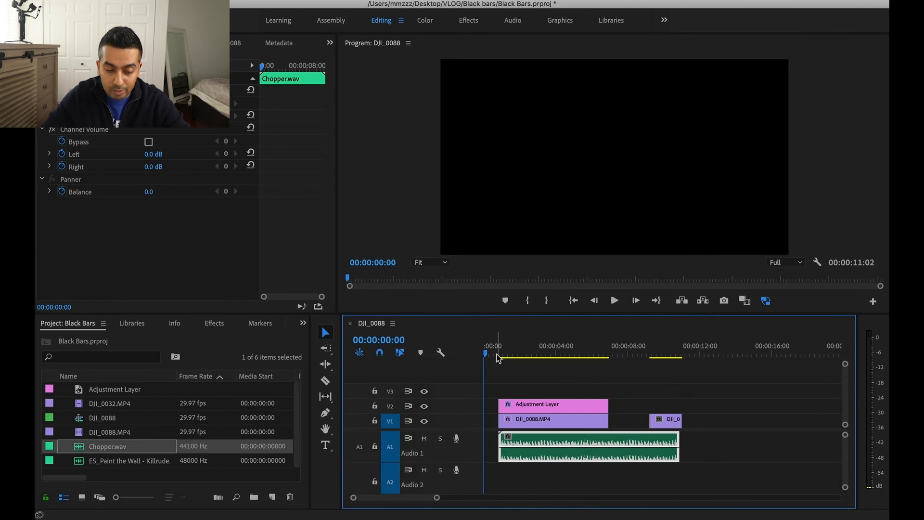
pyautogui.press('space')
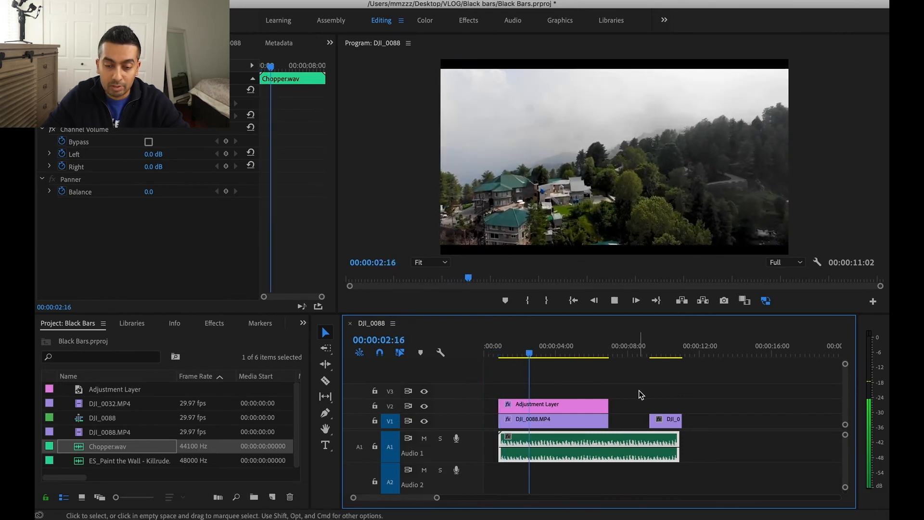
pyautogui.press('space')
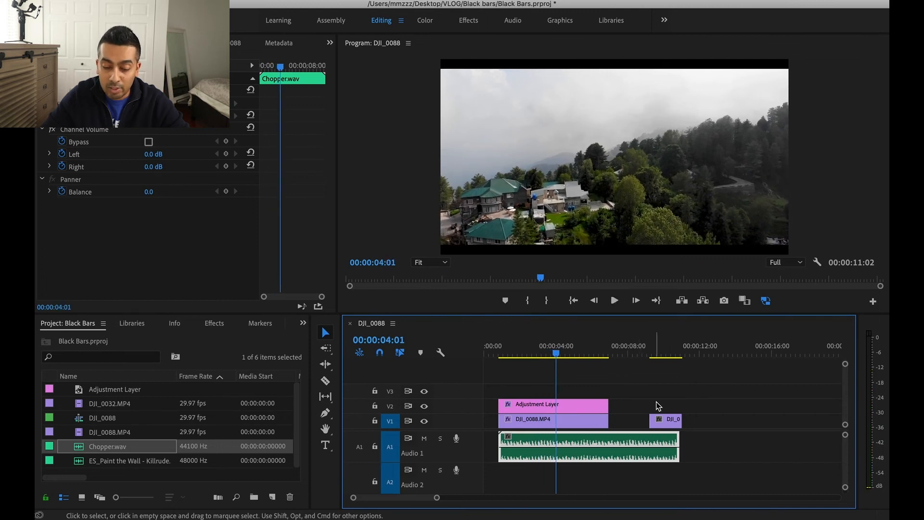
# - Move the Chopper.wav clip on A1 earlier so it starts slightly before the drone clip, and preview from the sequence start
pyautogui.click(651, 404)
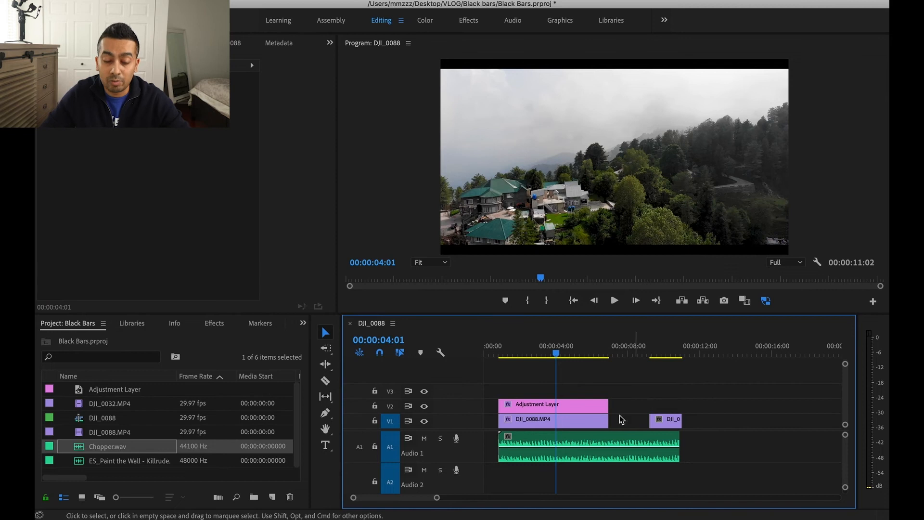
pyautogui.moveTo(600, 442); pyautogui.dragTo(480, 440)
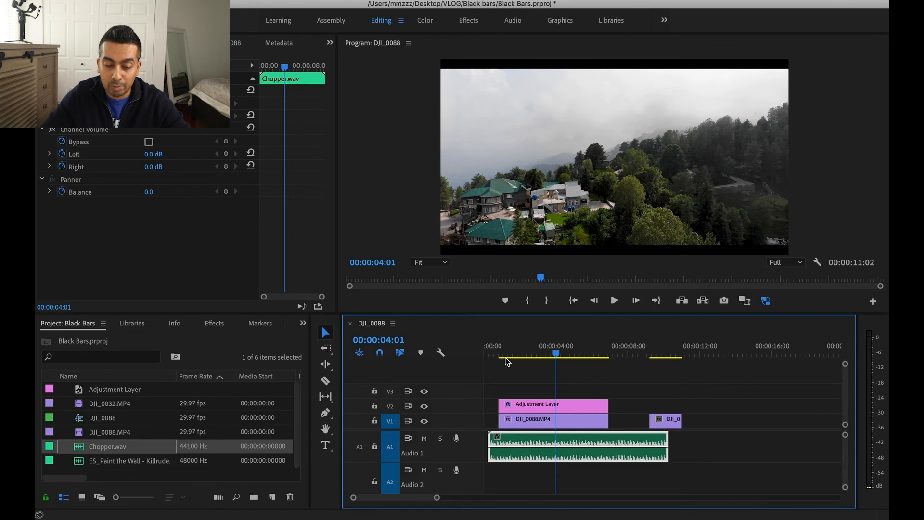
pyautogui.moveTo(556, 356); pyautogui.dragTo(454, 356)
pyautogui.press('space')
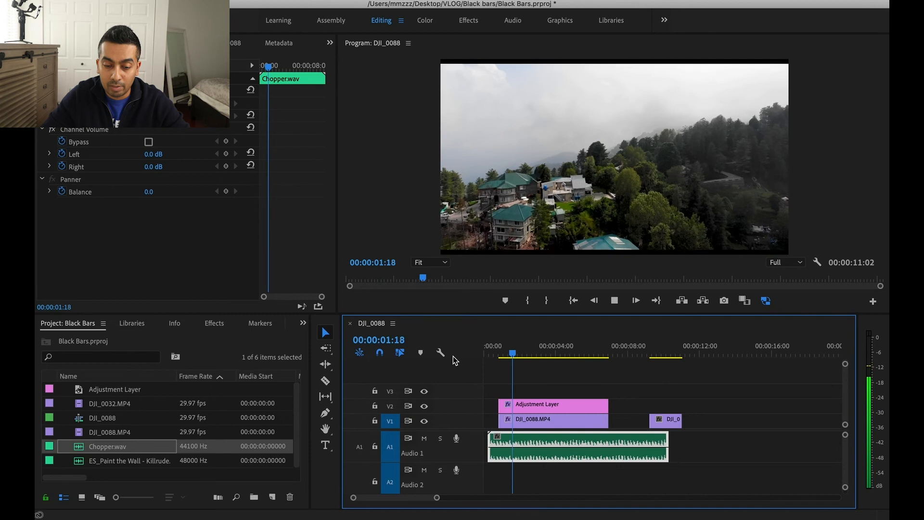
pyautogui.press('space')
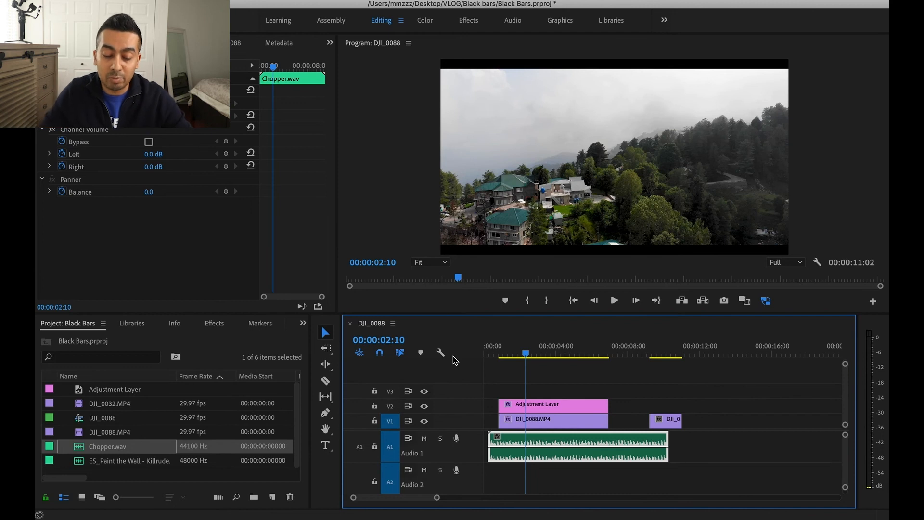
# - Play the sequence from 00:00:00:13 to check the sound leading into the black bar animation
pyautogui.click(493, 358)
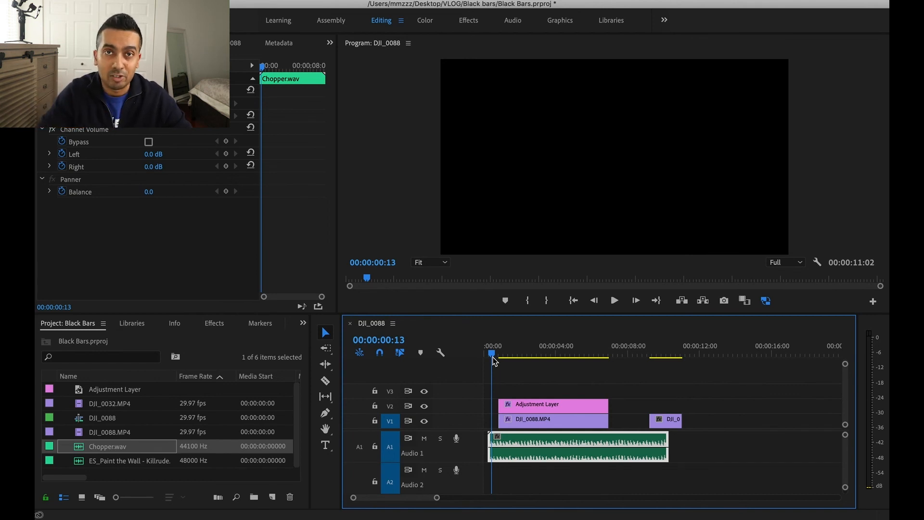
pyautogui.press('space')
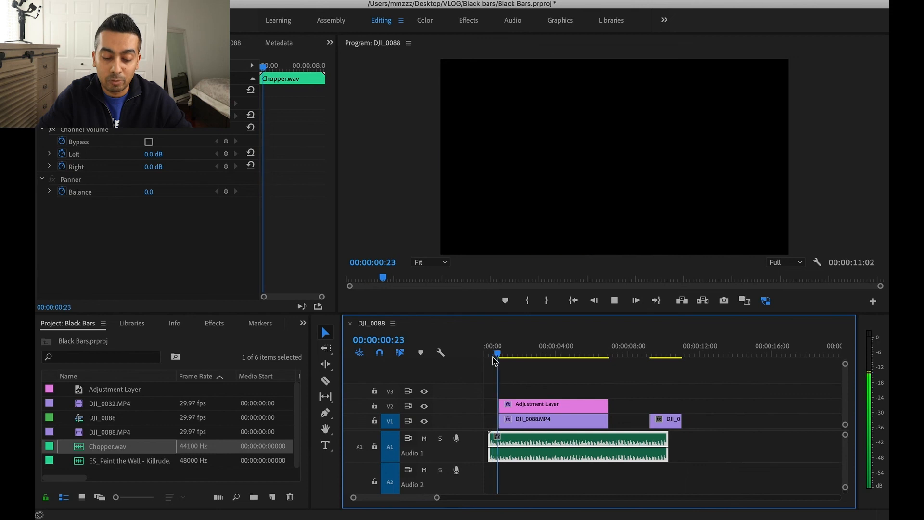
pyautogui.press('space')
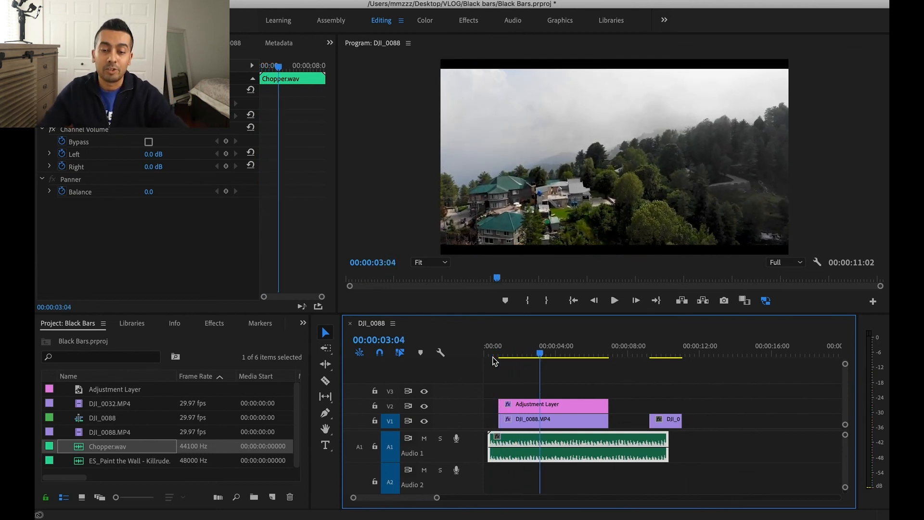